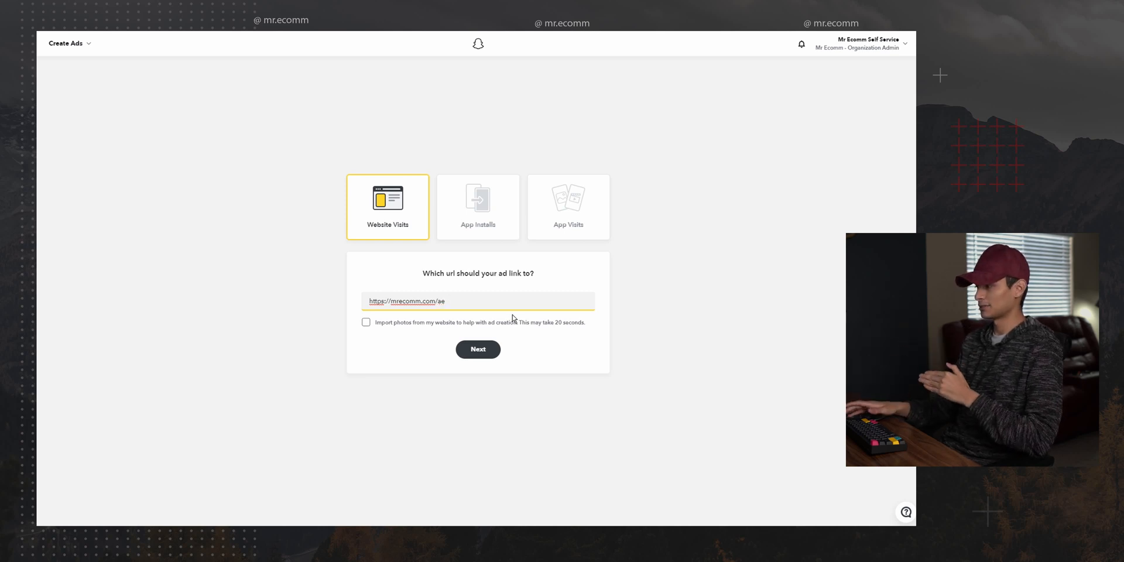
{"action": "key", "text": "BackSpace"}
{"action": "key", "text": "BackSpace"}
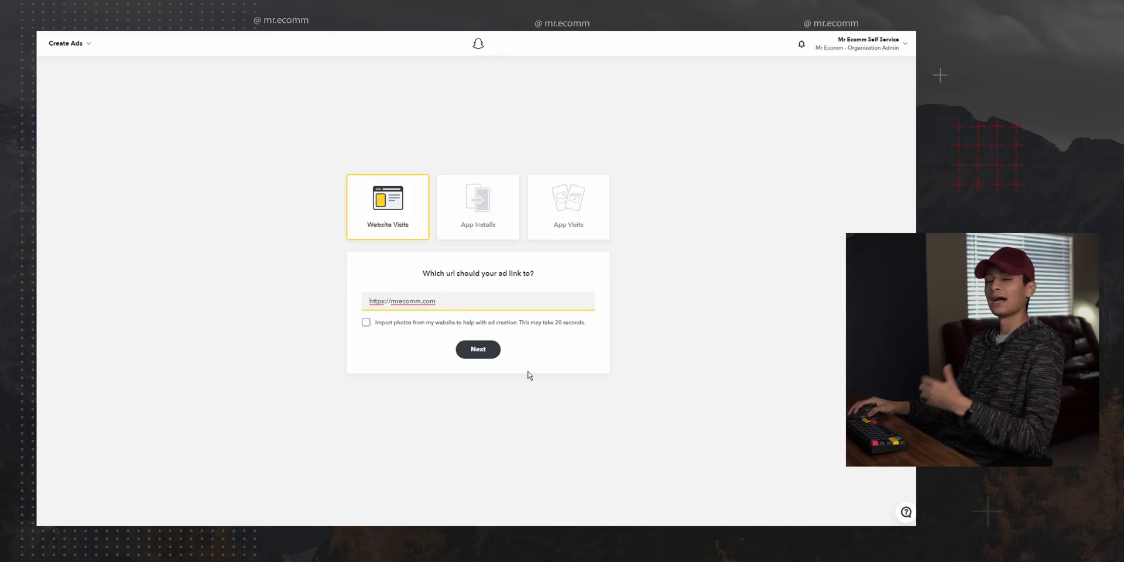
{"action": "left_click", "coordinate": [483, 356]}
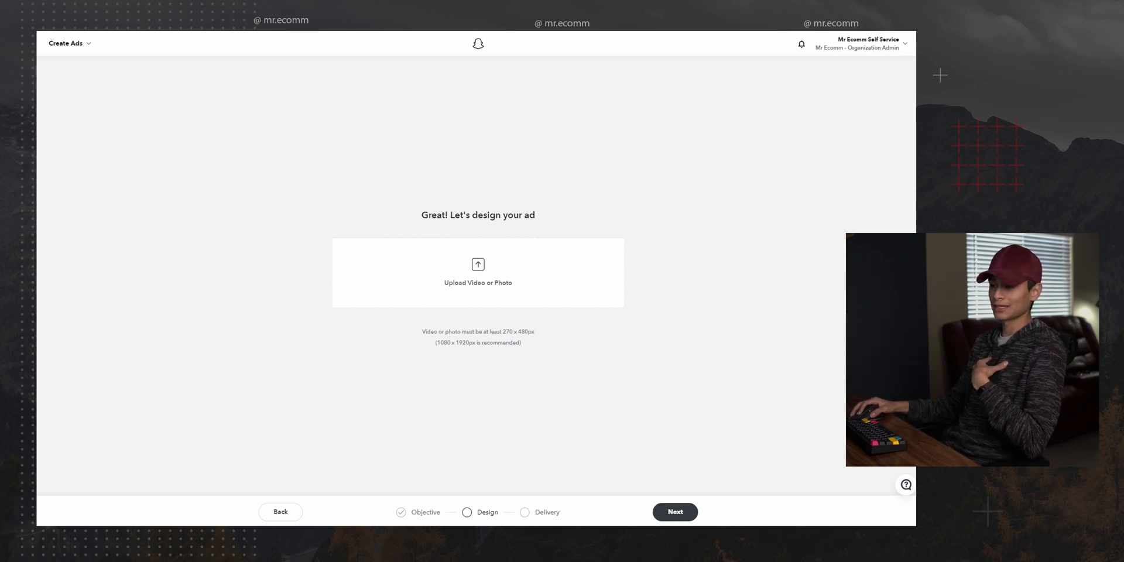
Upload the photo of the leather coaster and phone case, and crop it to the ad's vertical frame
{"action": "mouse_move", "coordinate": [351, 311]}
{"action": "left_mouse_down"}
{"action": "mouse_move", "coordinate": [442, 300]}
{"action": "mouse_move", "coordinate": [483, 313]}
{"action": "mouse_move", "coordinate": [429, 313]}
{"action": "left_mouse_up"}
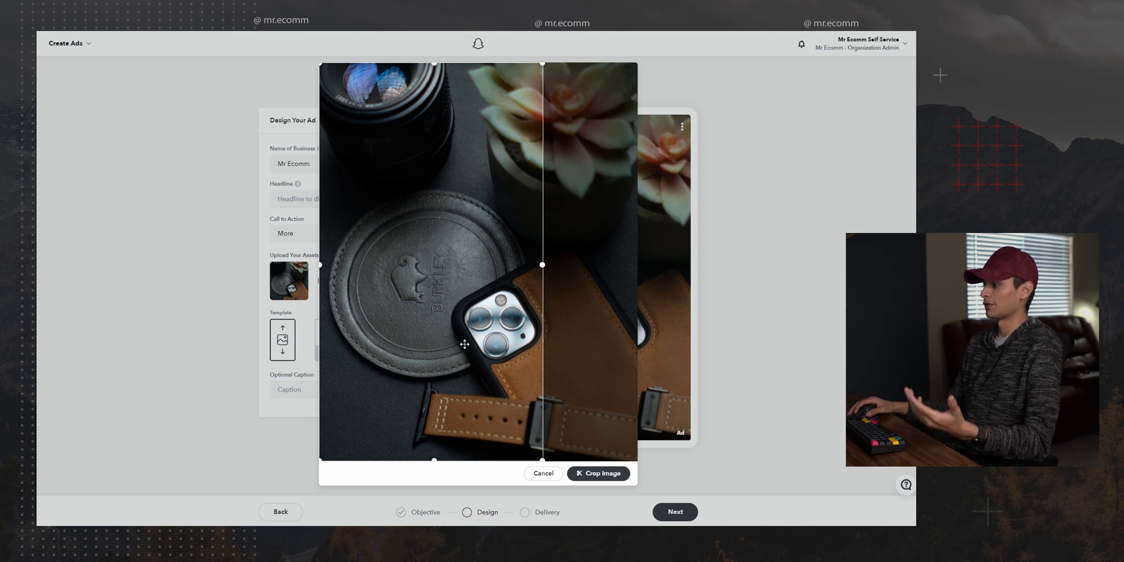
{"action": "left_click", "coordinate": [591, 473]}
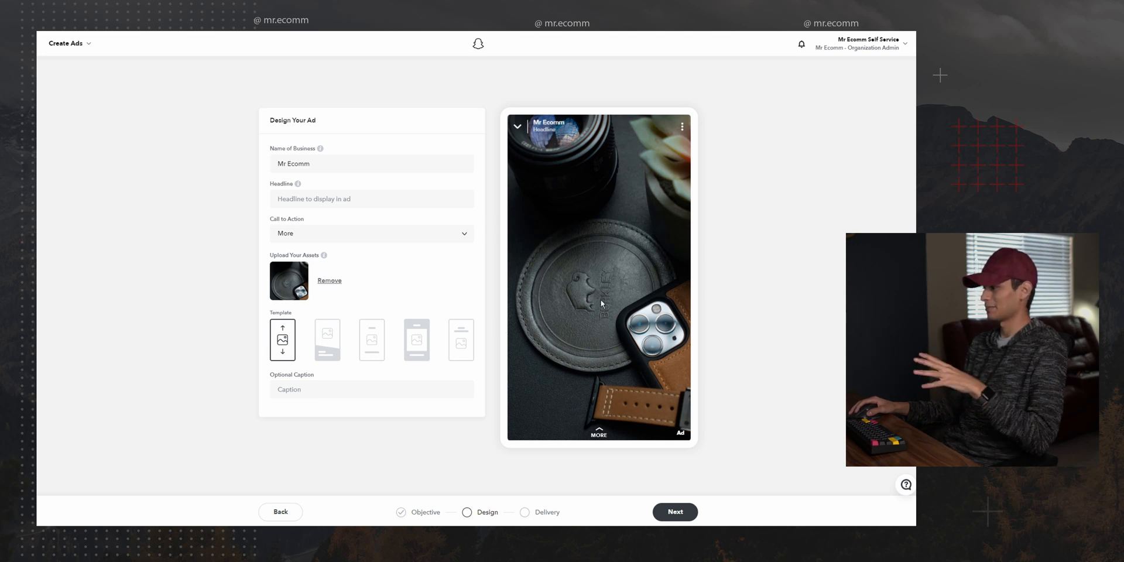
Set the business name to Burkley and the headline to "30% OFF for a limited time"
{"action": "left_click_drag", "start_coordinate": [332, 165], "coordinate": [240, 160]}
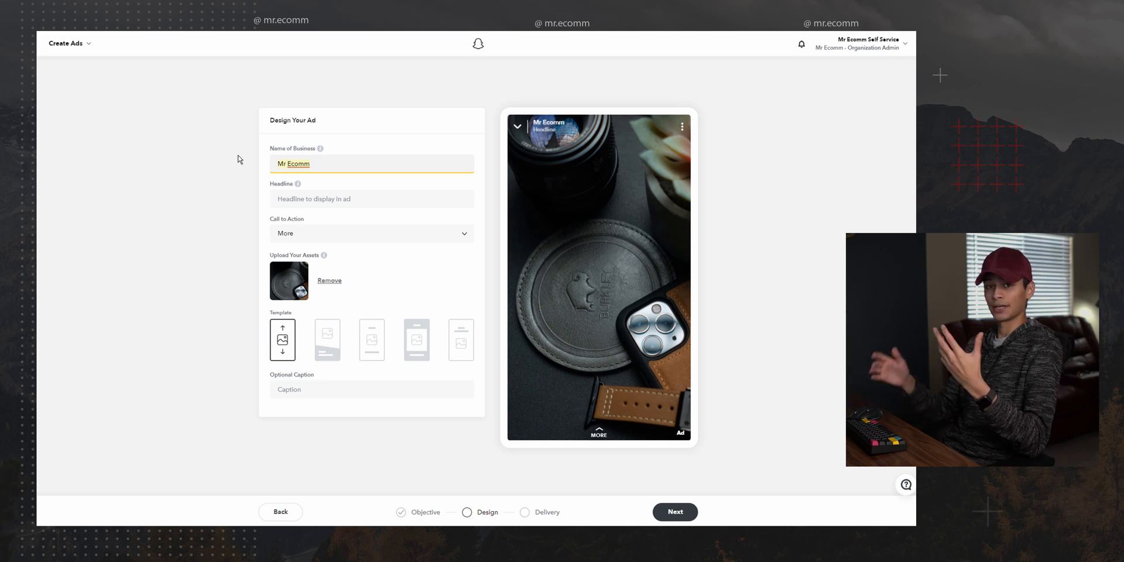
{"action": "type", "text": "Burkley"}
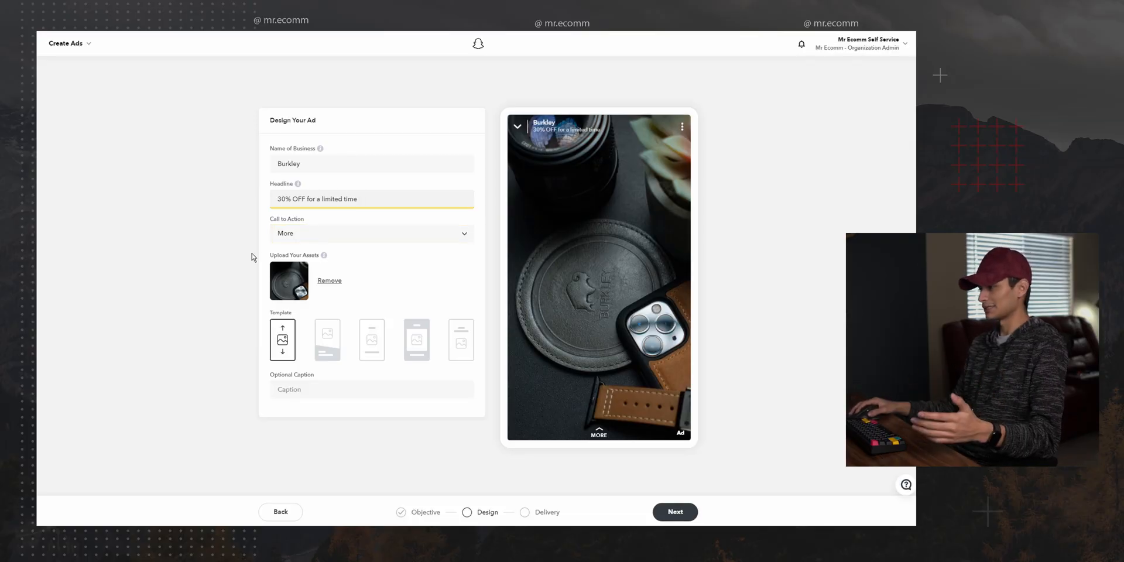
Set the ad's call to action to Shop Now
{"action": "left_click", "coordinate": [317, 230]}
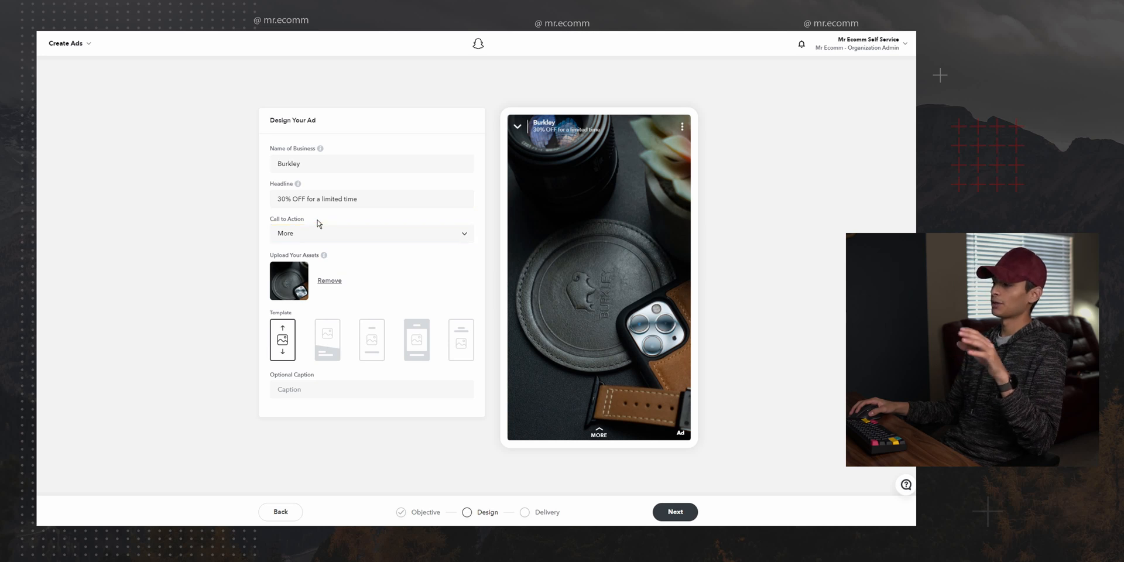
{"action": "left_click", "coordinate": [313, 237]}
{"action": "scroll", "coordinate": [316, 302], "scroll_direction": "down", "scroll_amount": 2}
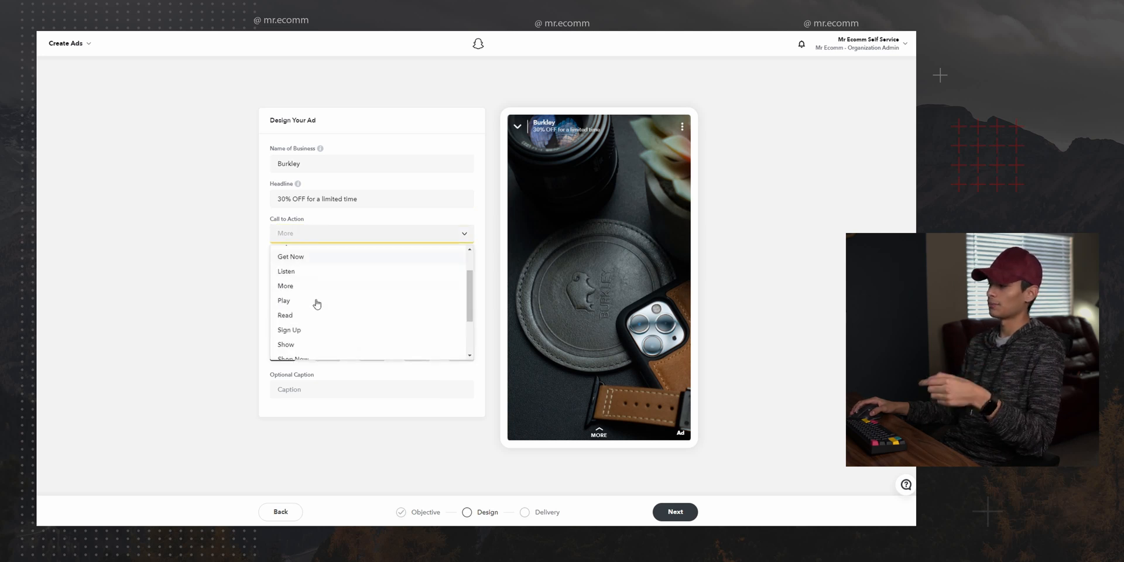
{"action": "scroll", "coordinate": [318, 305], "scroll_direction": "down", "scroll_amount": 1}
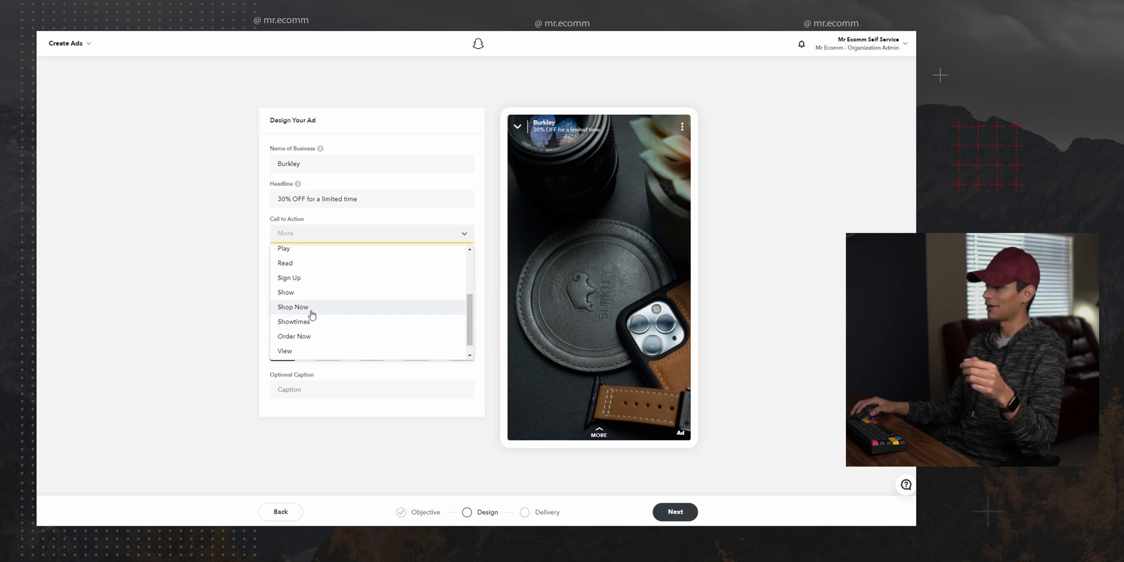
{"action": "left_click", "coordinate": [311, 309]}
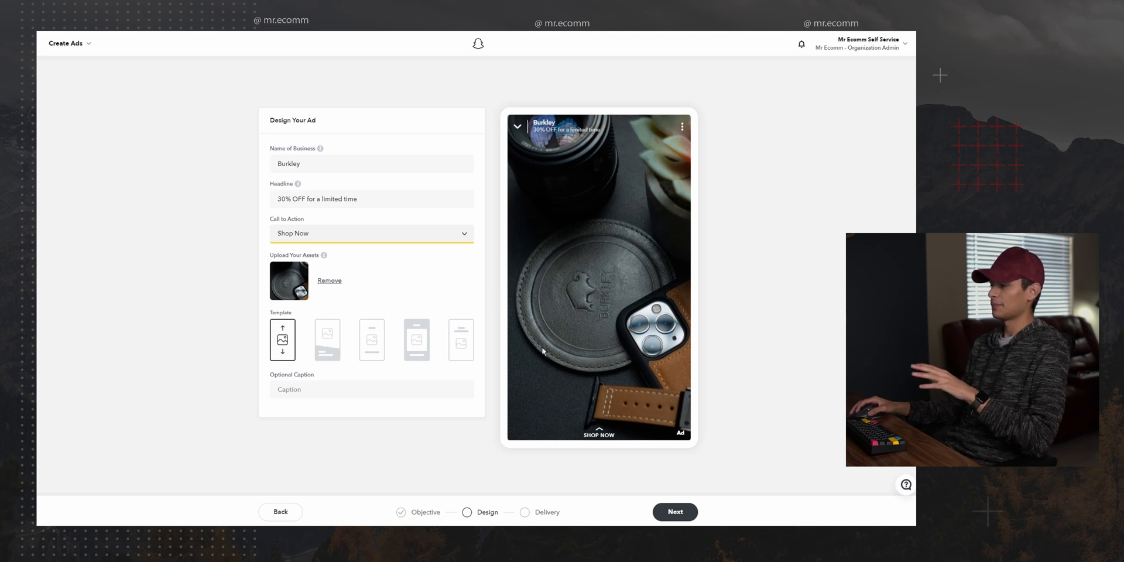
Preview the ad in each of the alternative templates and return to the full-screen template
{"action": "left_click", "coordinate": [323, 353]}
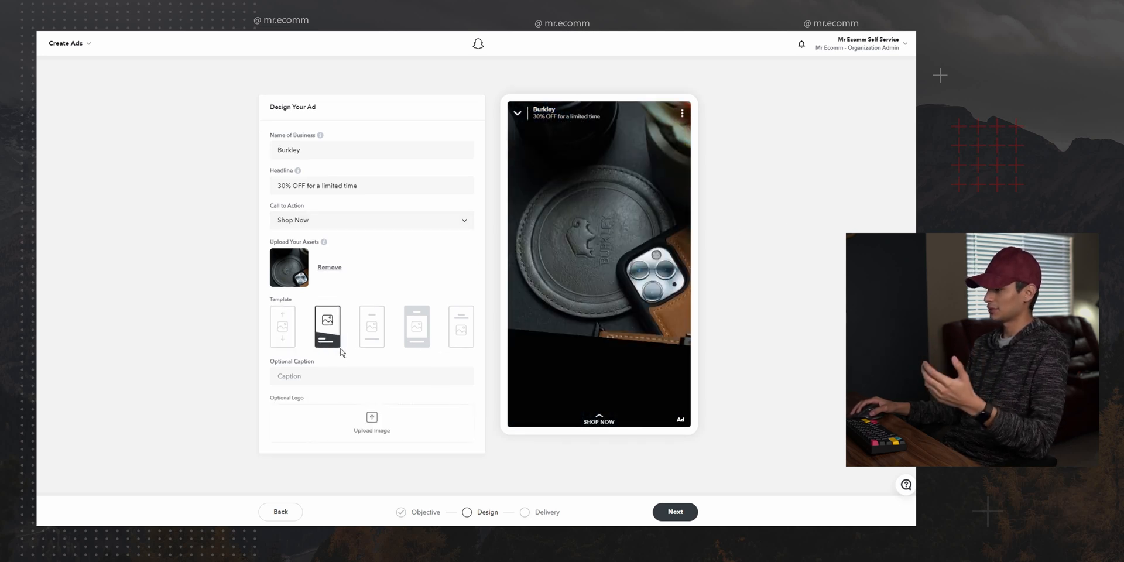
{"action": "left_click", "coordinate": [377, 338]}
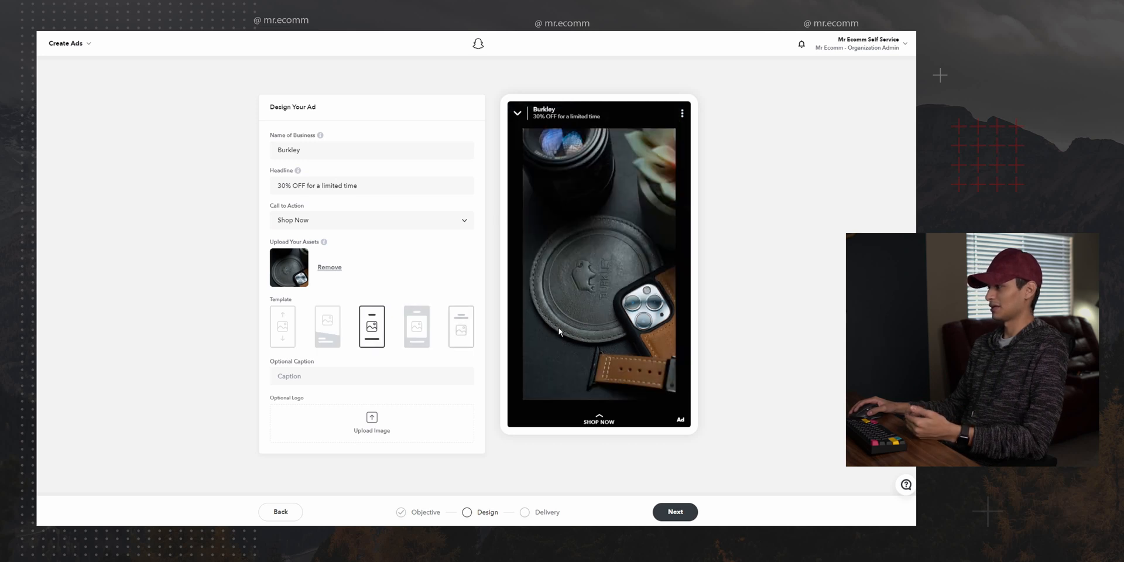
{"action": "left_click", "coordinate": [417, 328]}
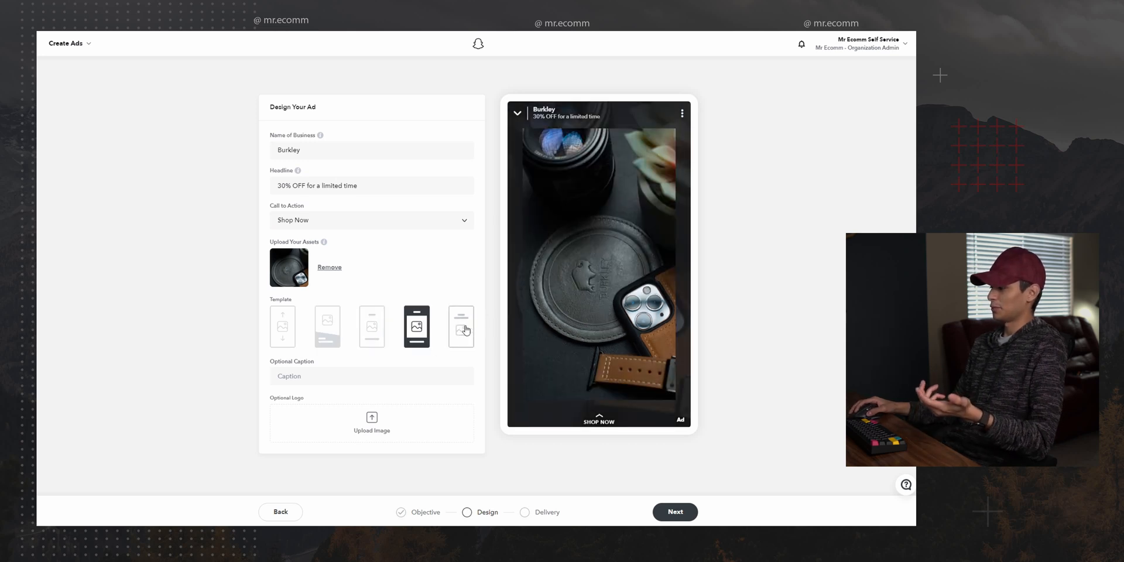
{"action": "left_click", "coordinate": [464, 331]}
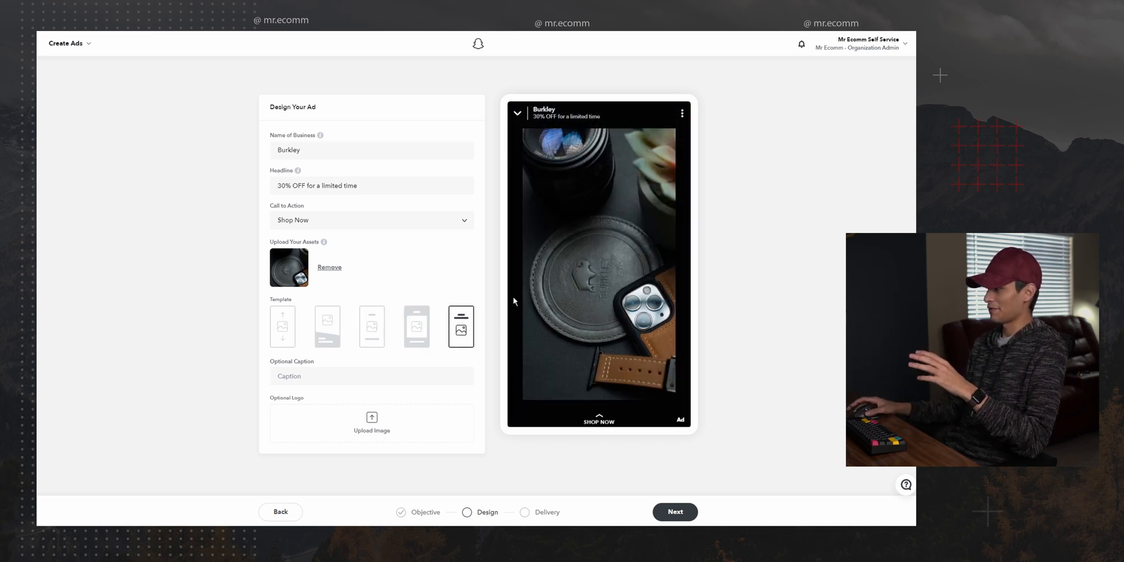
{"action": "left_click", "coordinate": [417, 327]}
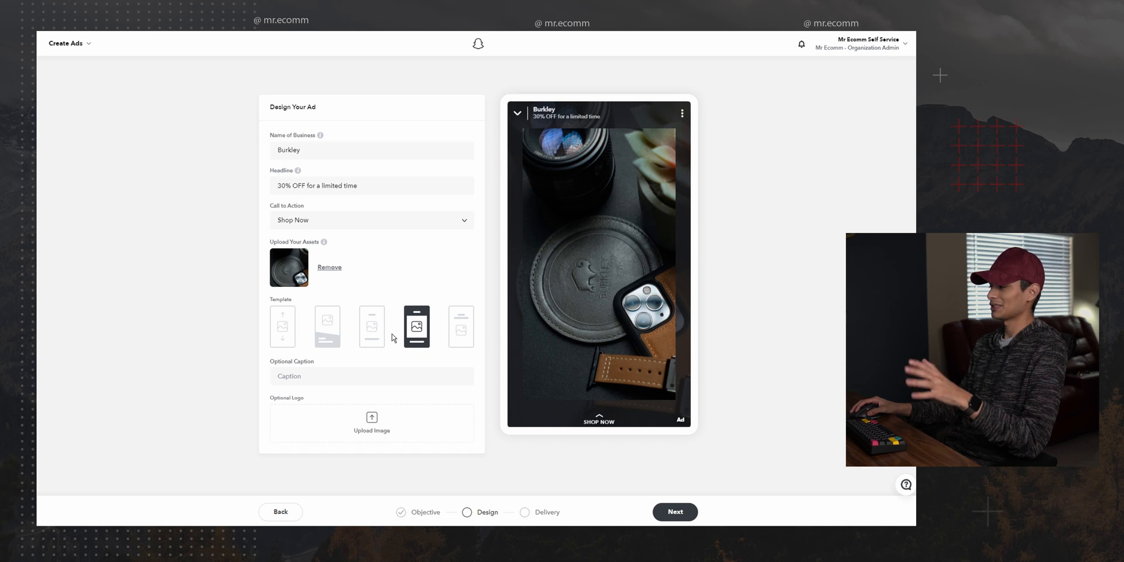
{"action": "left_click", "coordinate": [284, 336]}
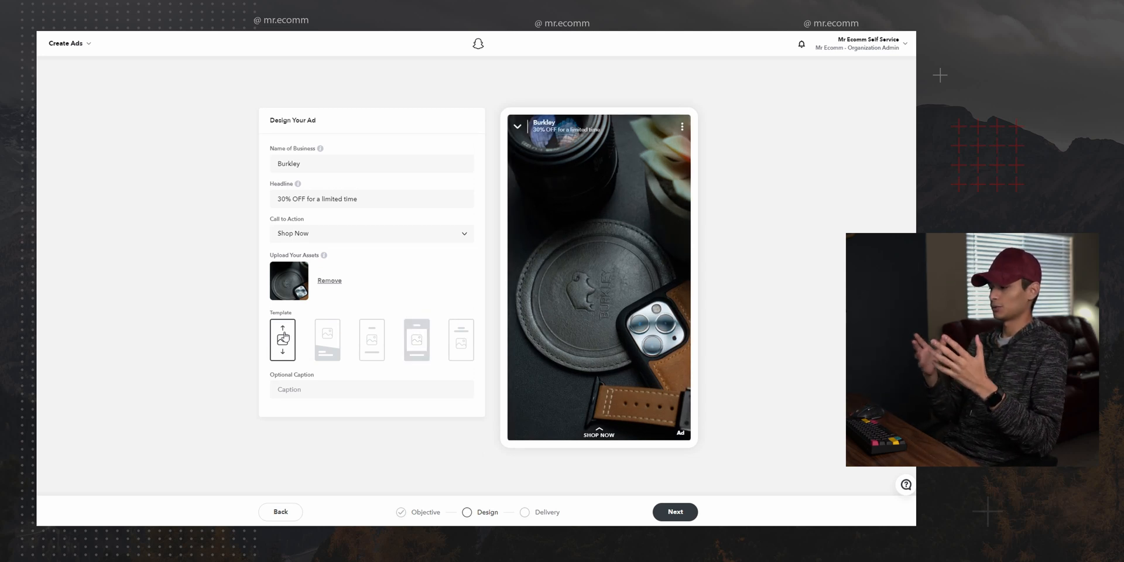
Keep the full-screen template, add the caption "USE CODE: XMAS30" and continue to the delivery stage
{"action": "left_click", "coordinate": [330, 342]}
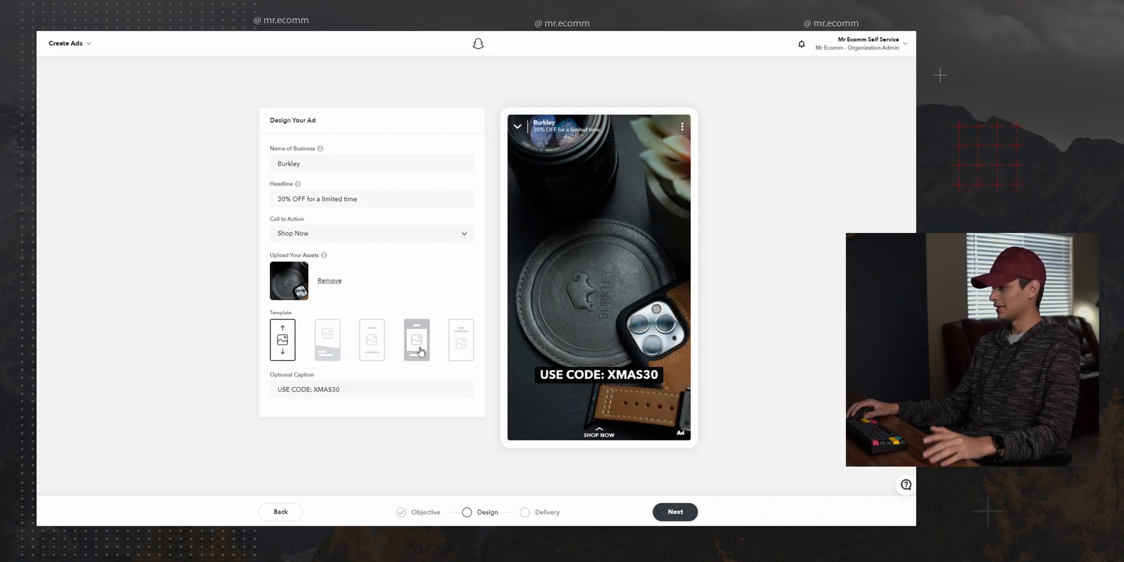
{"action": "left_click", "coordinate": [675, 511]}
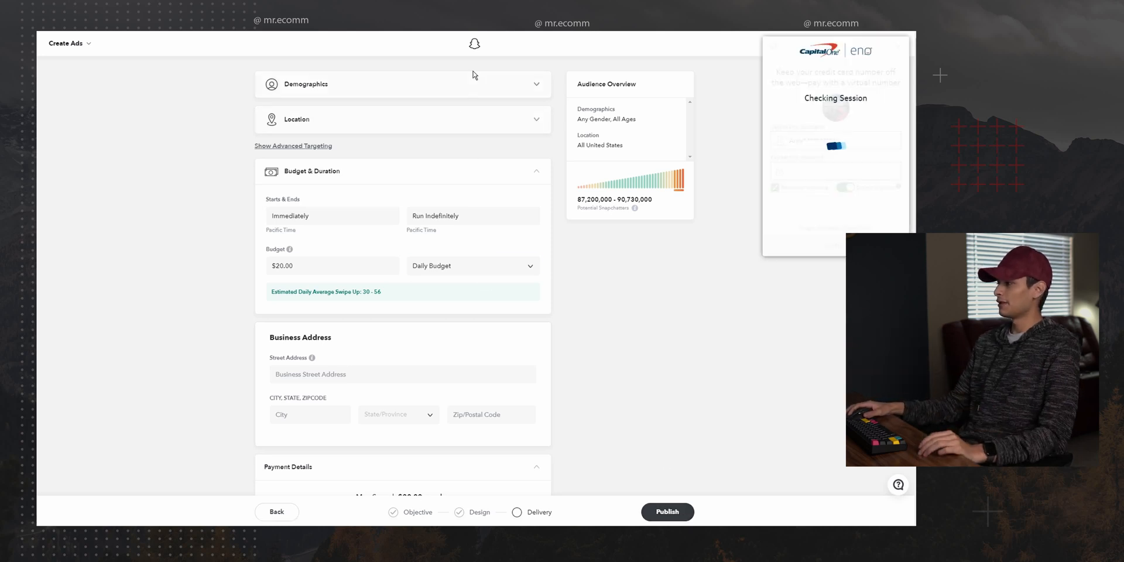
Set the audience's maximum age to 35 and its language to English in the demographics
{"action": "left_click", "coordinate": [459, 93]}
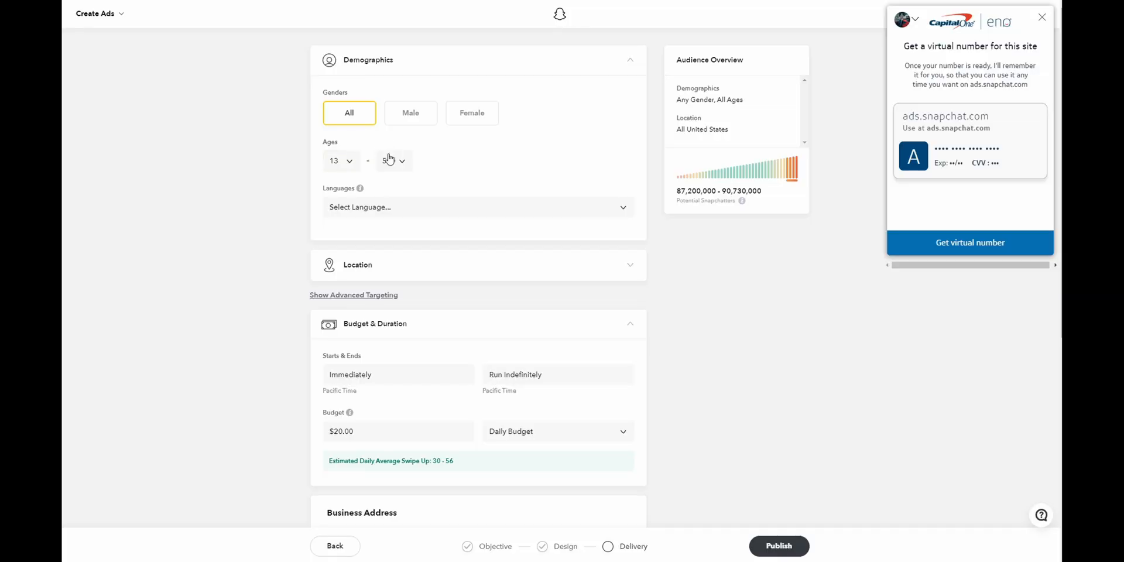
{"action": "left_click", "coordinate": [388, 166]}
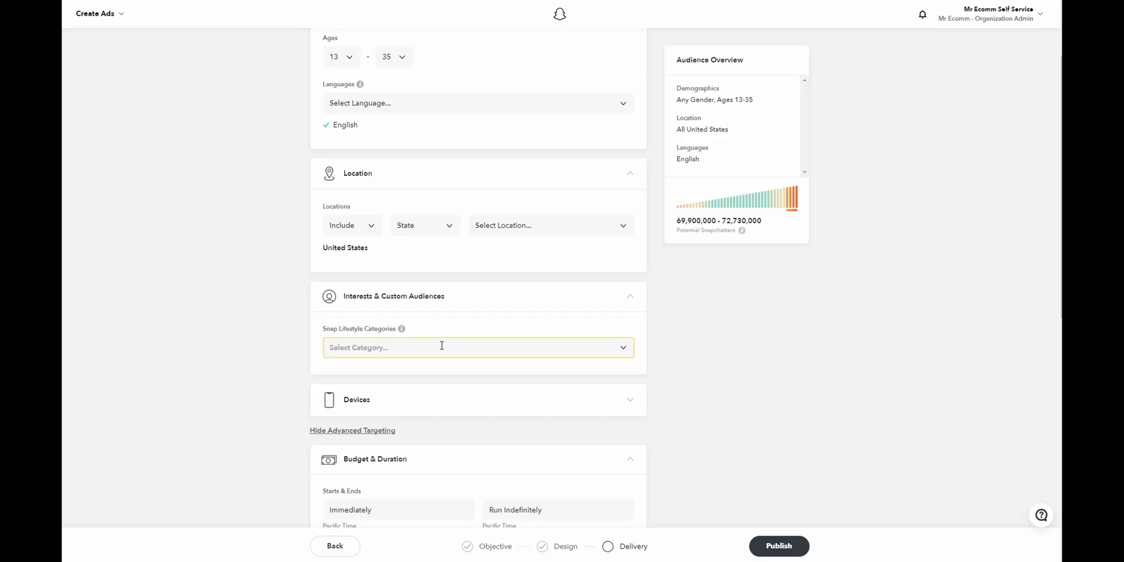
Add the Beauty Mavens lifestyle category to the audience's interests
{"action": "left_click", "coordinate": [440, 346]}
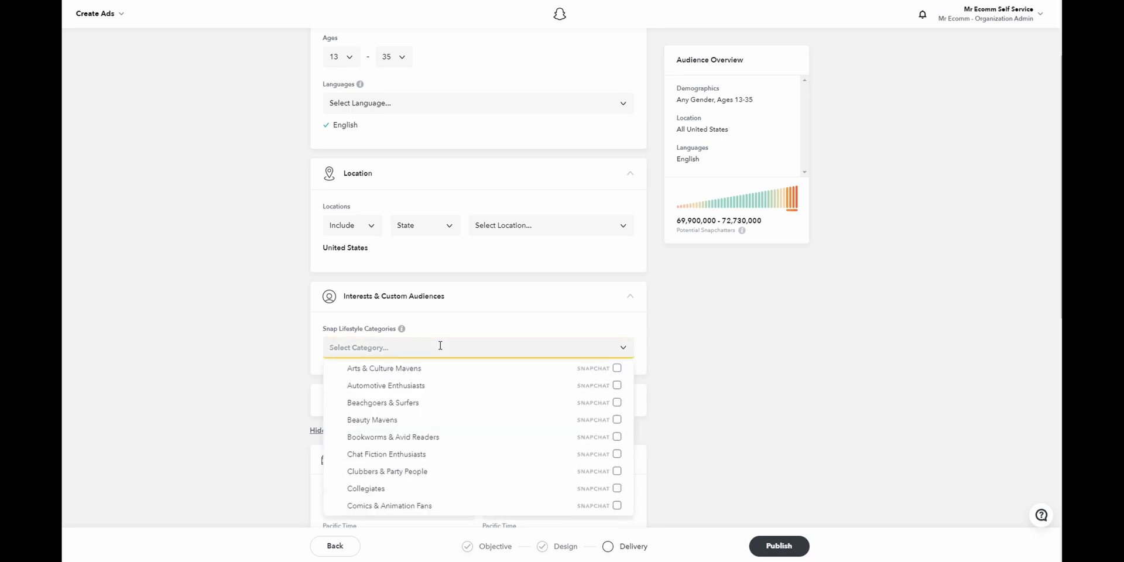
{"action": "left_click", "coordinate": [374, 350]}
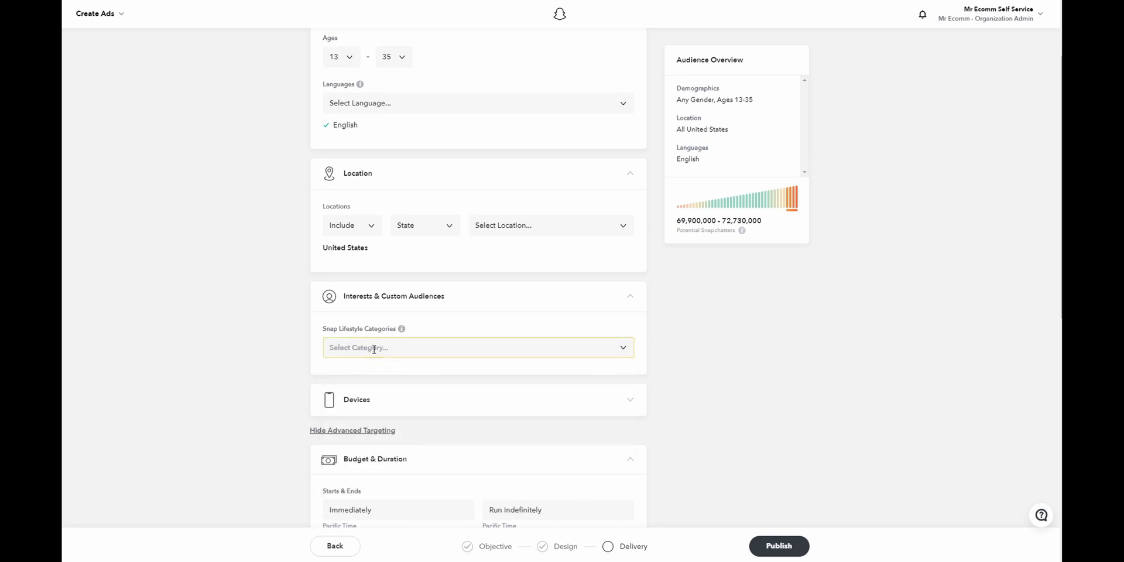
{"action": "left_click", "coordinate": [416, 345]}
{"action": "left_click", "coordinate": [416, 420]}
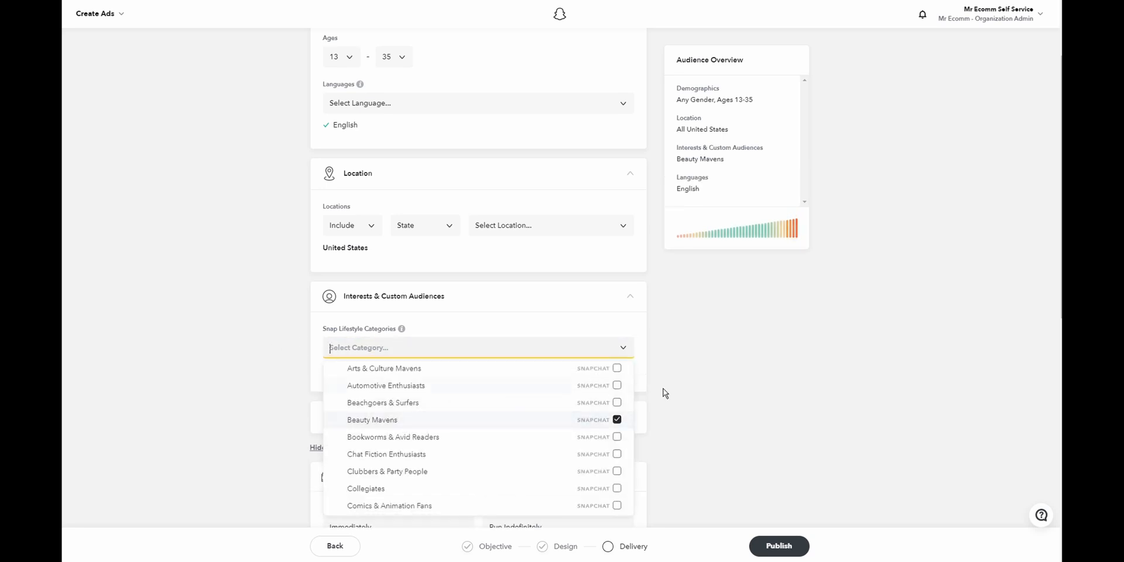
{"action": "left_click", "coordinate": [717, 374]}
Try iOS as the targeted operating system, and switch the device targeting to Android
{"action": "scroll", "coordinate": [462, 369], "scroll_direction": "down", "scroll_amount": 2}
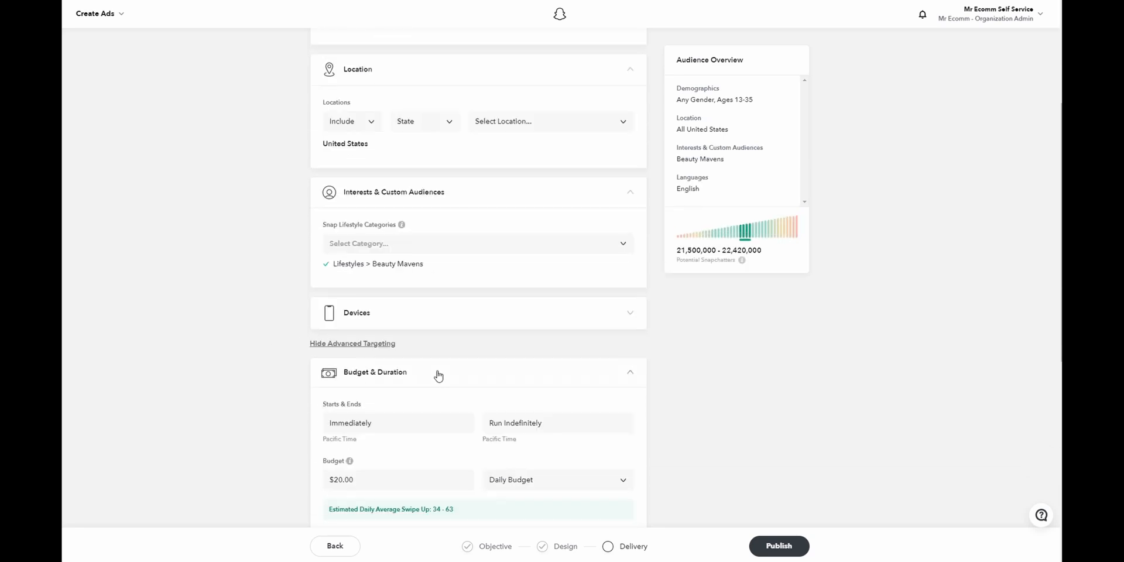
{"action": "left_click", "coordinate": [434, 320]}
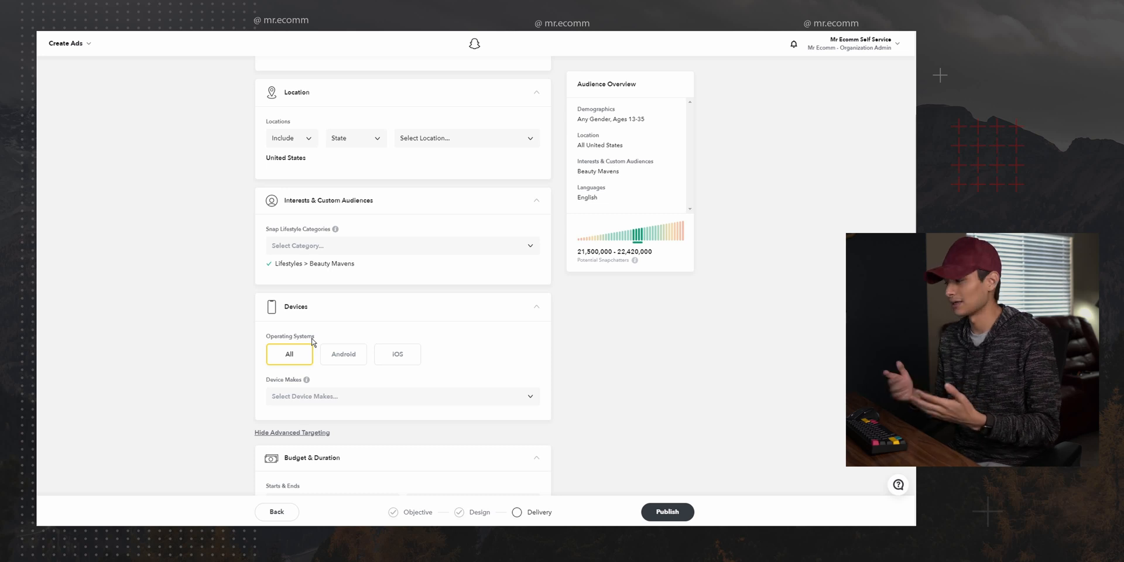
{"action": "left_click", "coordinate": [395, 361]}
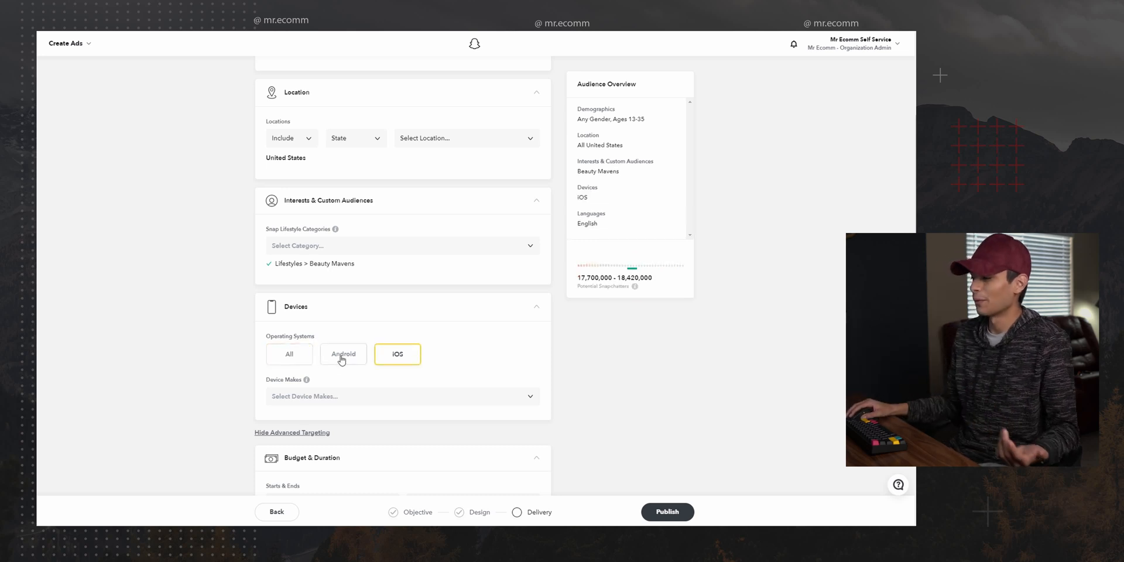
{"action": "left_click", "coordinate": [343, 358]}
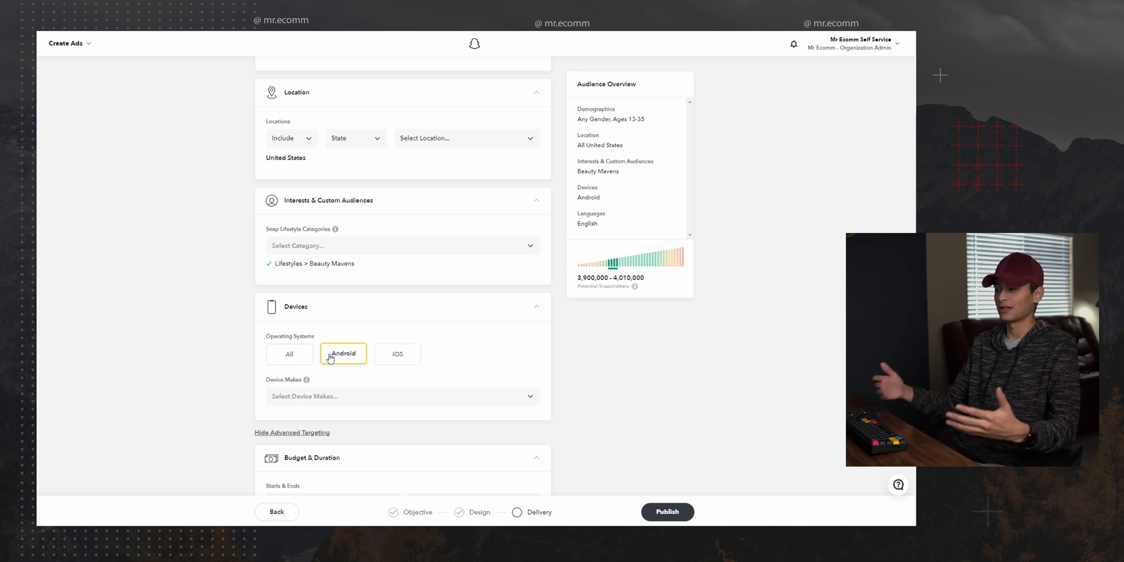
{"action": "scroll", "coordinate": [450, 207], "scroll_direction": "down", "scroll_amount": 5}
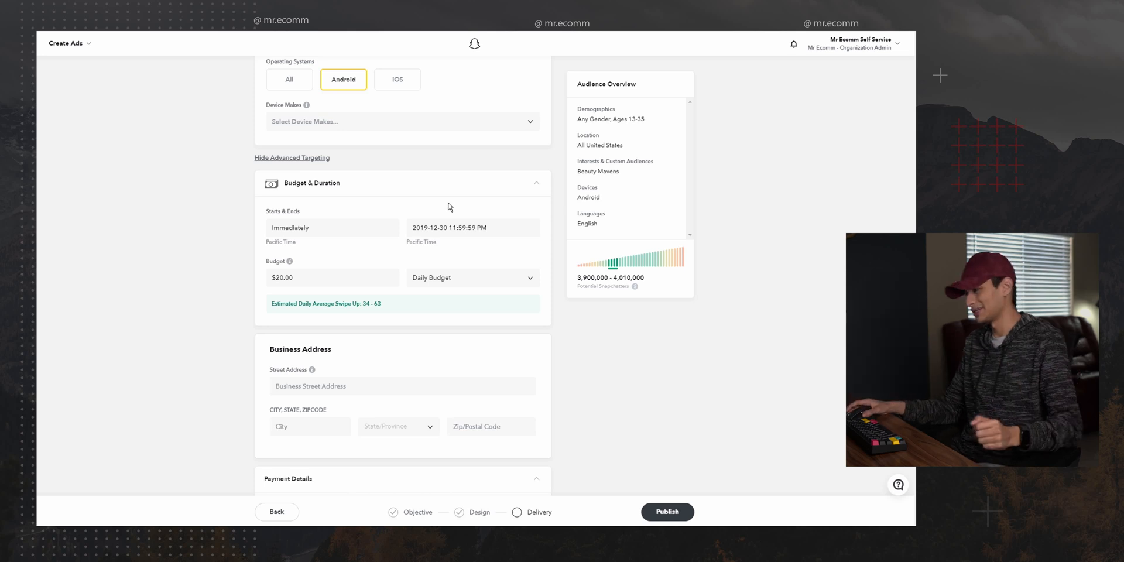
{"action": "left_click", "coordinate": [462, 227]}
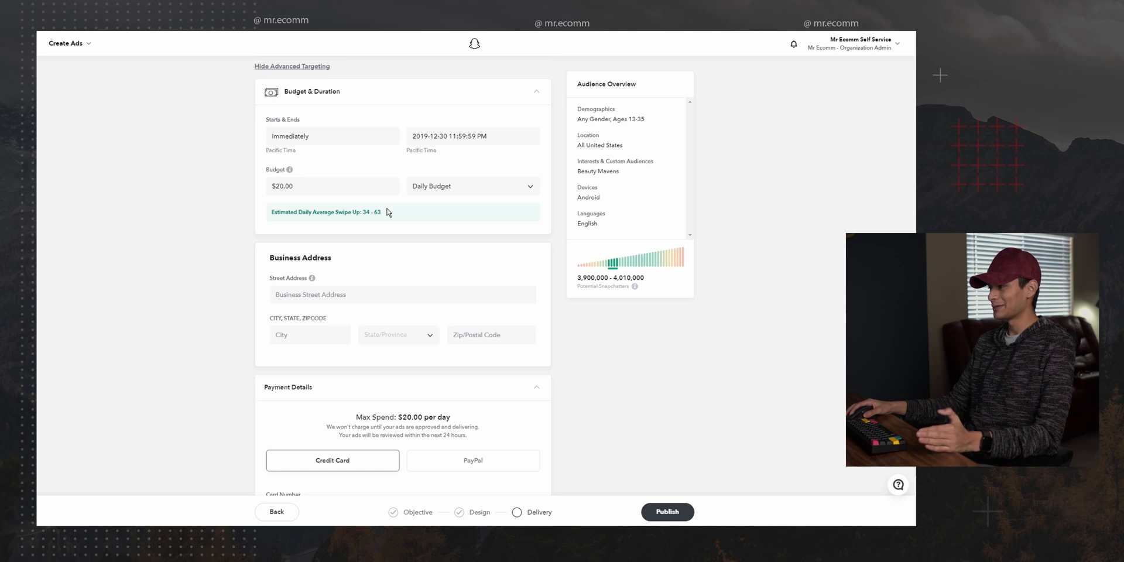
Review the daily budget, business address and payment fields of the delivery stage
{"action": "left_click", "coordinate": [363, 188]}
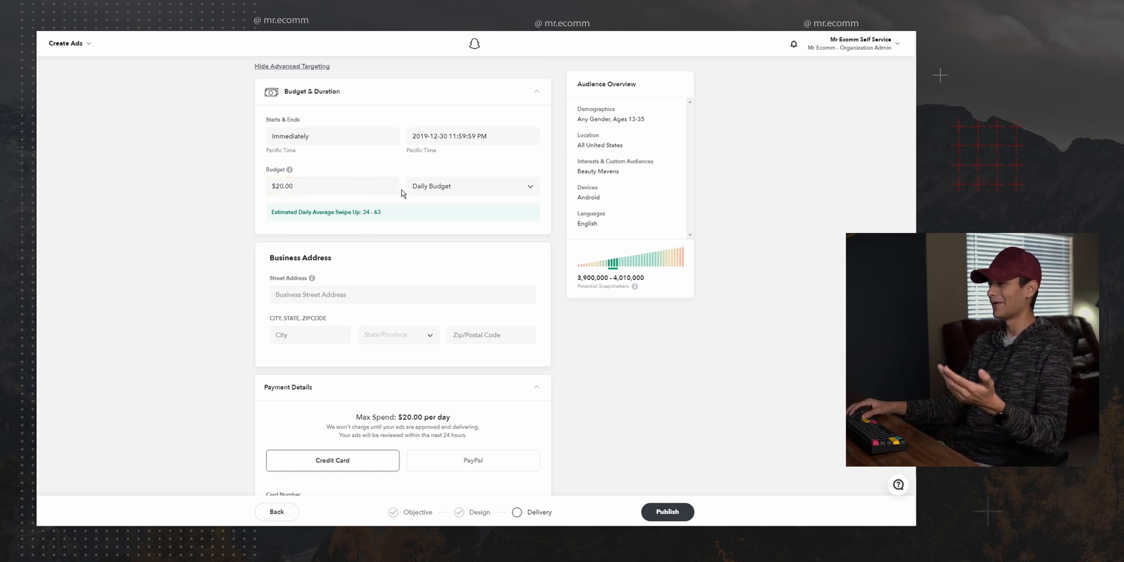
{"action": "scroll", "coordinate": [298, 187], "scroll_direction": "down", "scroll_amount": 2}
{"action": "left_click", "coordinate": [296, 189]}
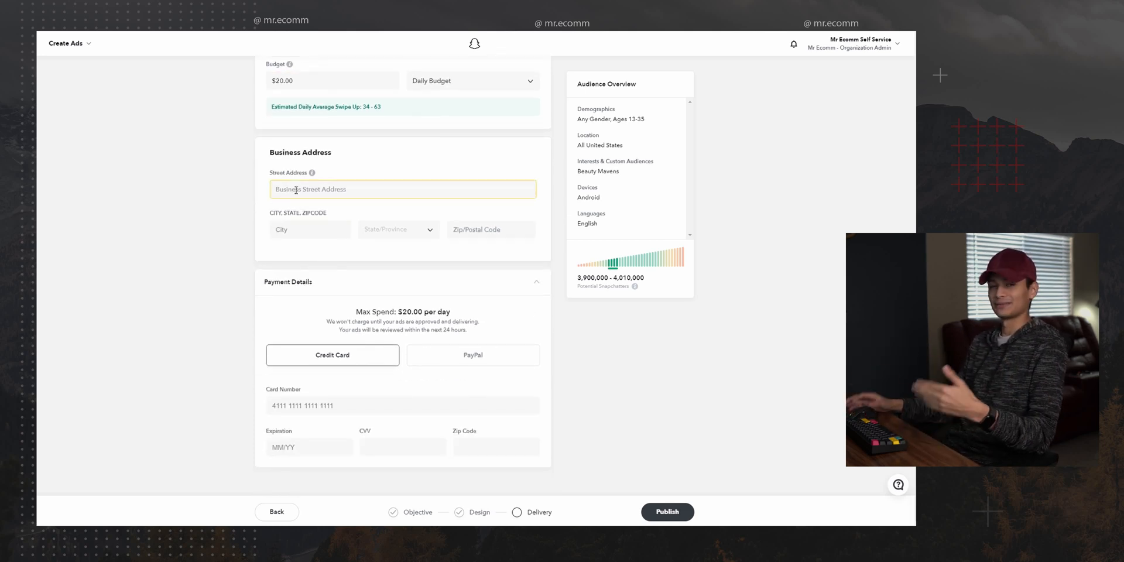
{"action": "left_click", "coordinate": [304, 218]}
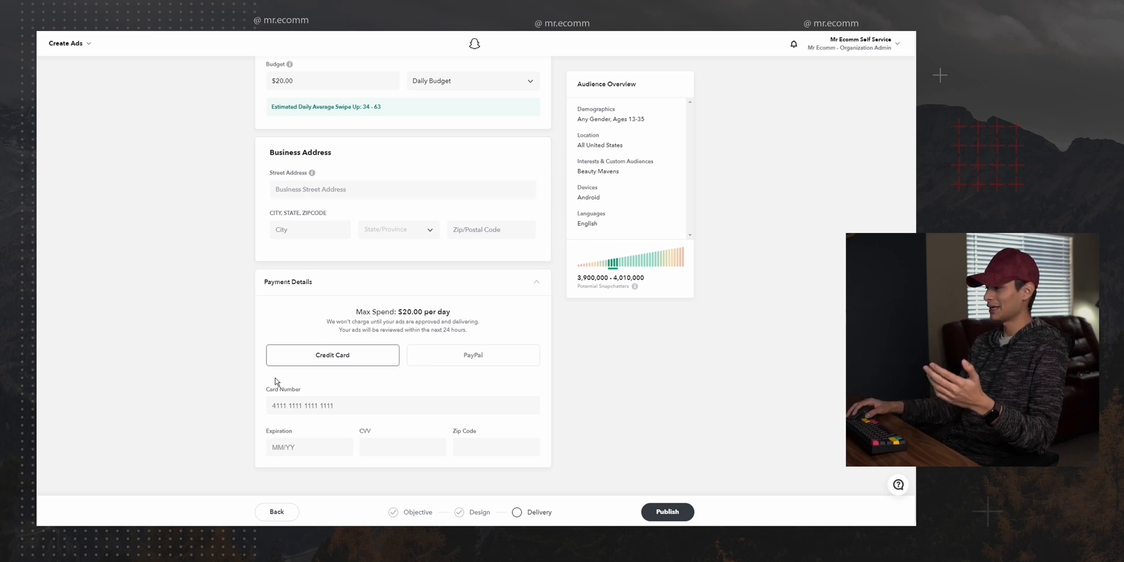
{"action": "scroll", "coordinate": [299, 360], "scroll_direction": "up", "scroll_amount": 1}
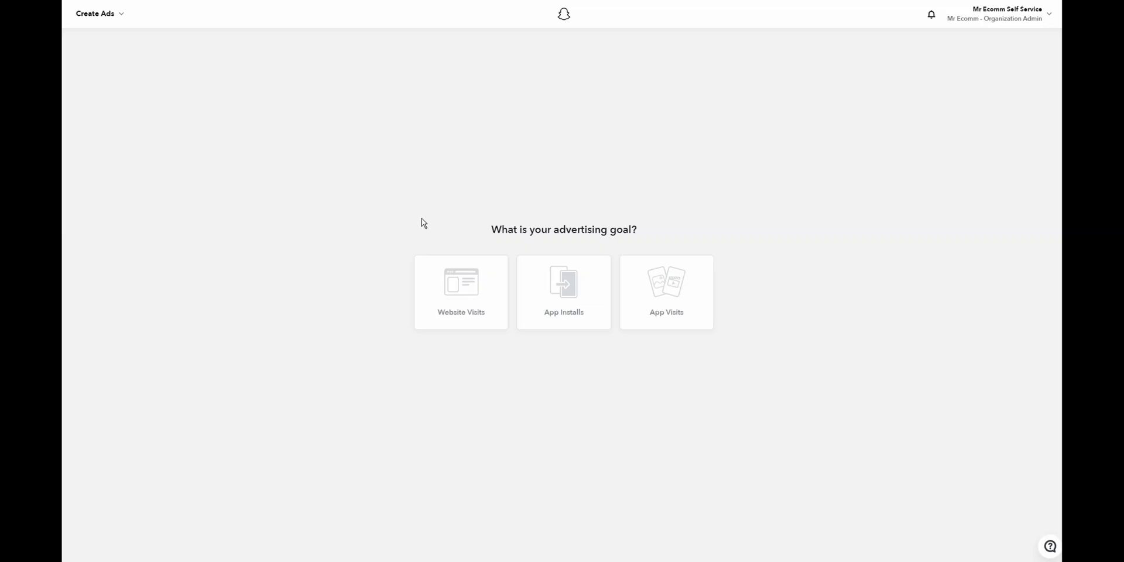
Open the Snap Pixel management page
{"action": "left_click", "coordinate": [111, 19]}
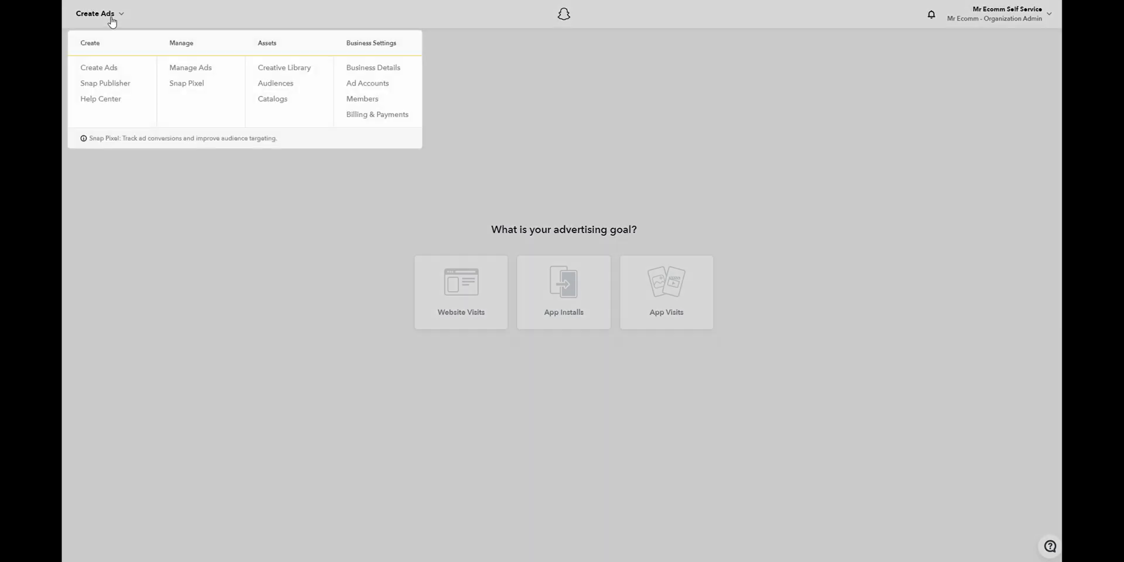
{"action": "left_click", "coordinate": [188, 85]}
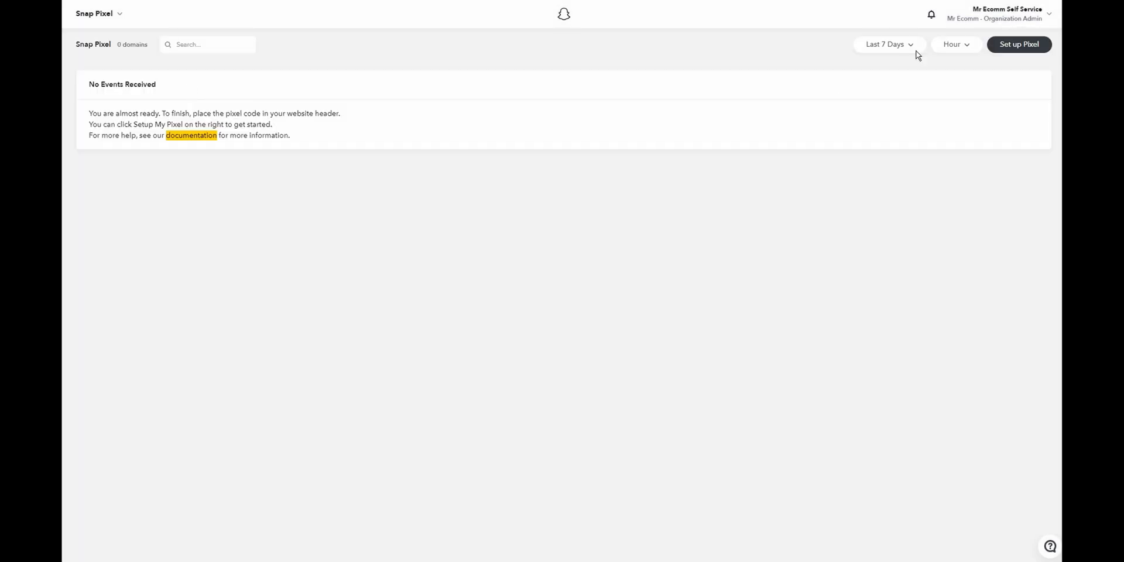
Start the Snap Pixel setup and copy the pixel code snippet to the clipboard
{"action": "left_click", "coordinate": [1012, 45]}
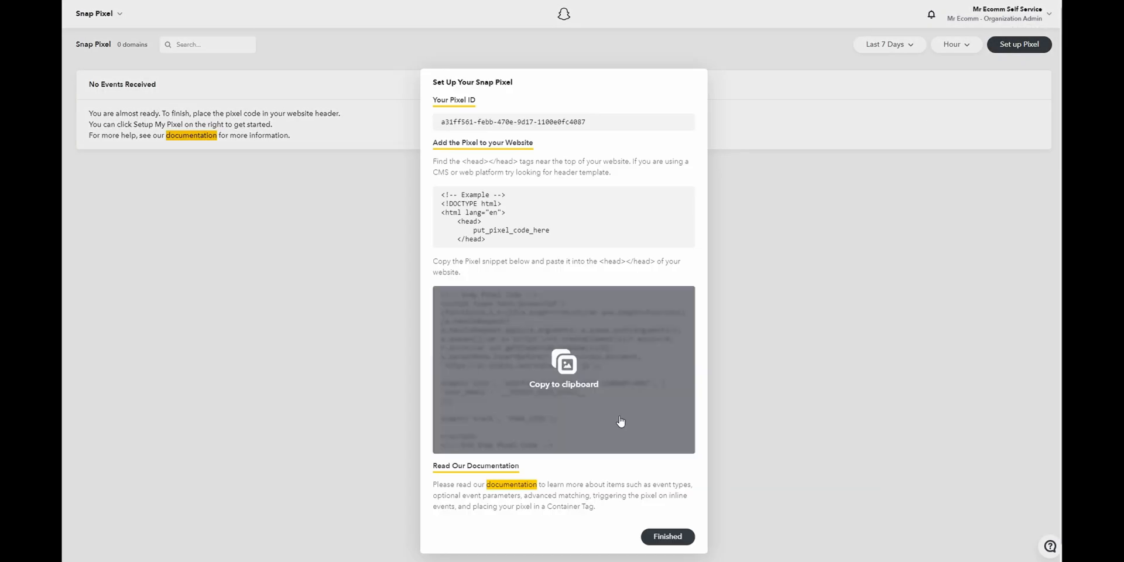
{"action": "left_click", "coordinate": [548, 414]}
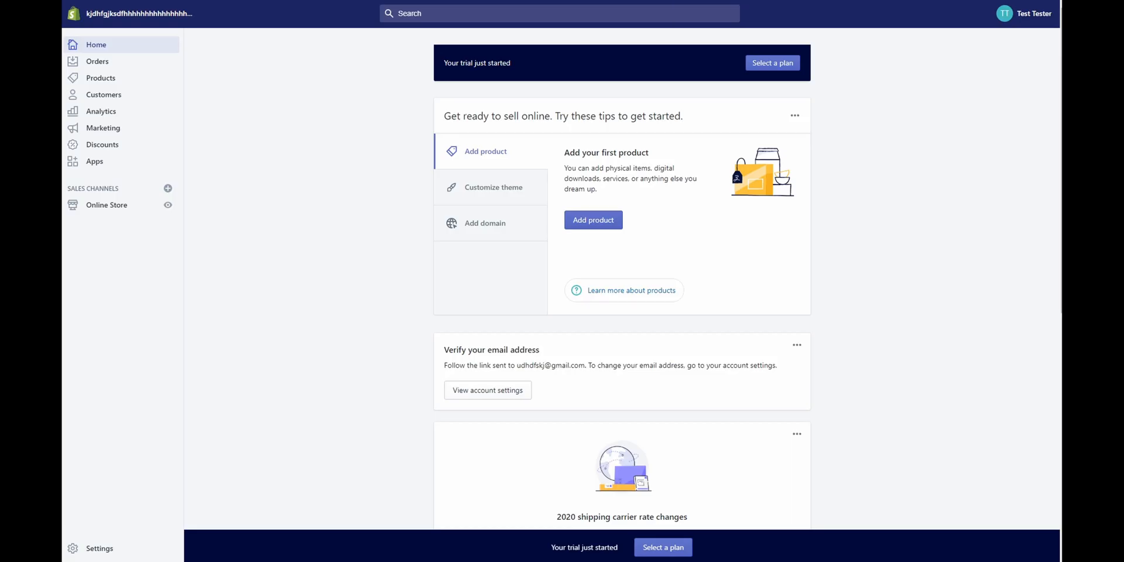
In the Shopify admin, open the Debut theme's code editor and its theme.liquid layout file
{"action": "left_click", "coordinate": [133, 206]}
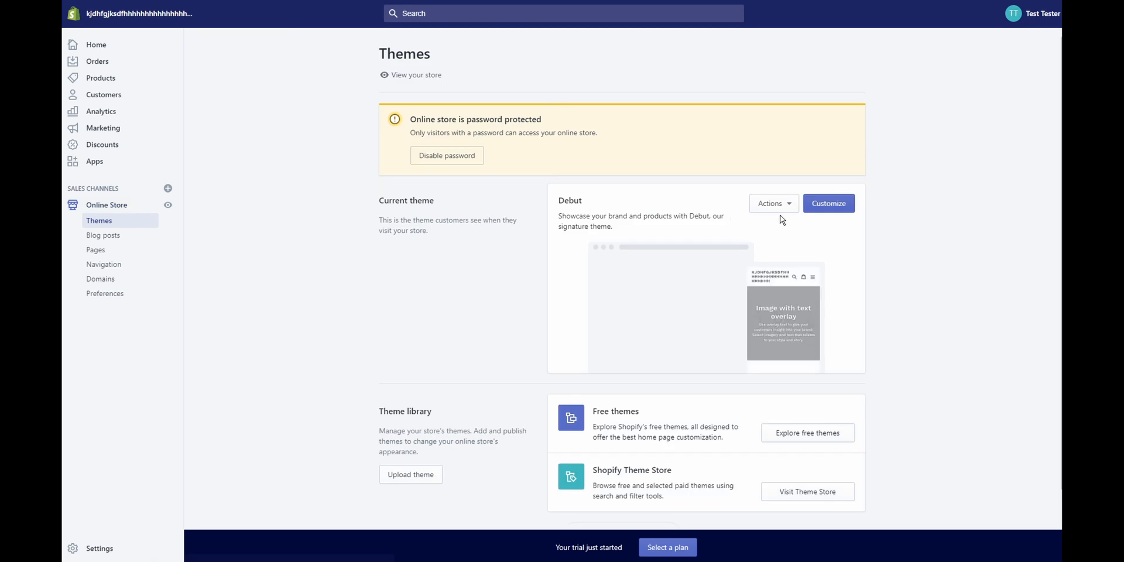
{"action": "left_click", "coordinate": [773, 203]}
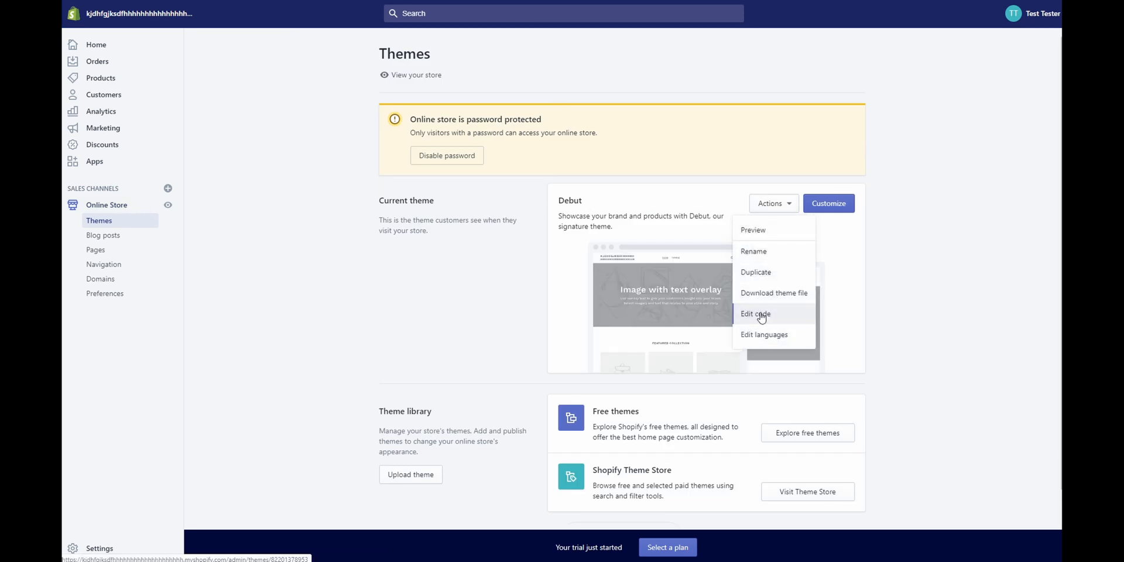
{"action": "left_click", "coordinate": [761, 313]}
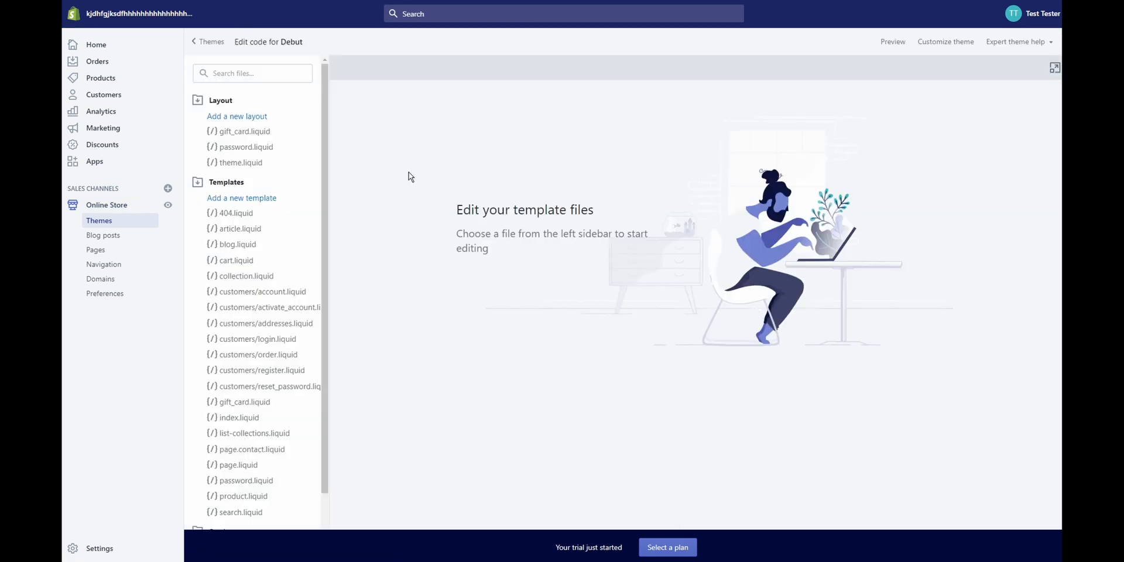
{"action": "left_click", "coordinate": [239, 164]}
Paste the Snap Pixel code into theme.liquid below {{ content_for_header }}, directly before the closing </head> tag, with a blank line above it
{"action": "scroll", "coordinate": [659, 224], "scroll_direction": "down", "scroll_amount": 6}
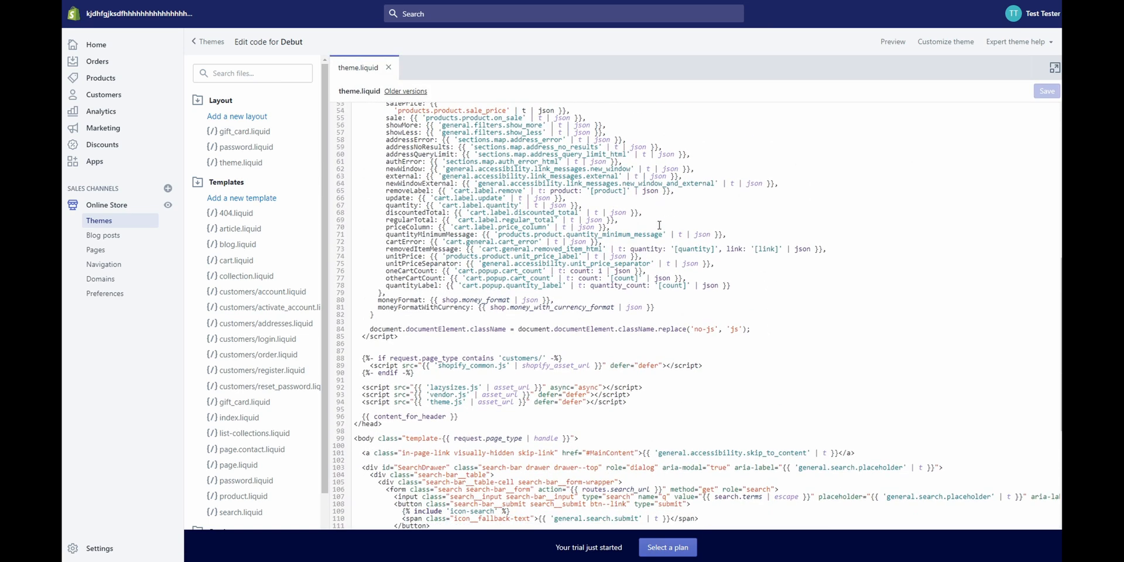
{"action": "scroll", "coordinate": [659, 224], "scroll_direction": "down", "scroll_amount": 5}
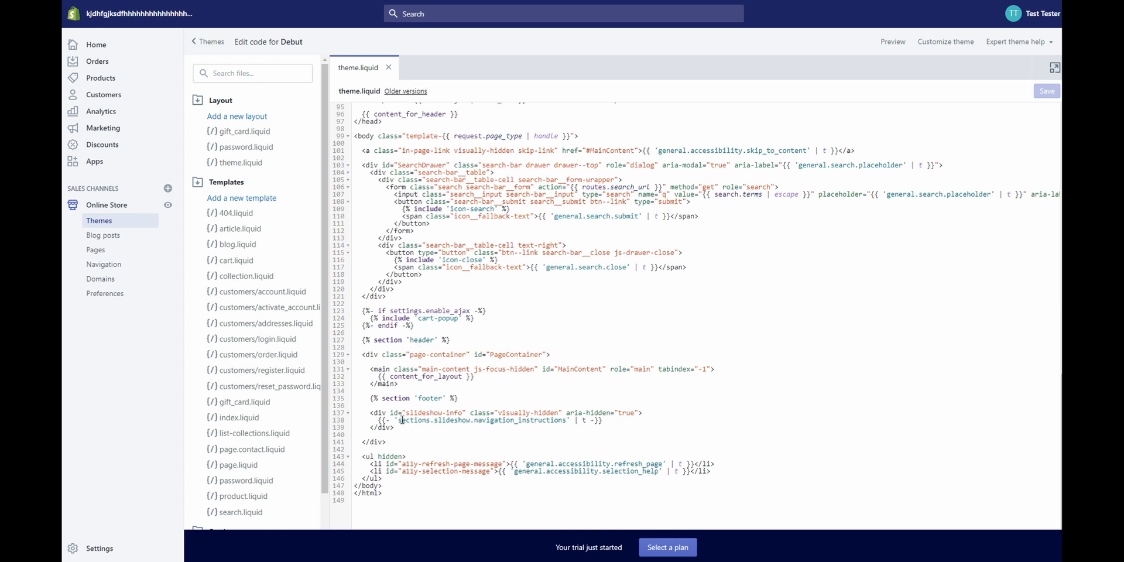
{"action": "scroll", "coordinate": [401, 348], "scroll_direction": "up", "scroll_amount": 2}
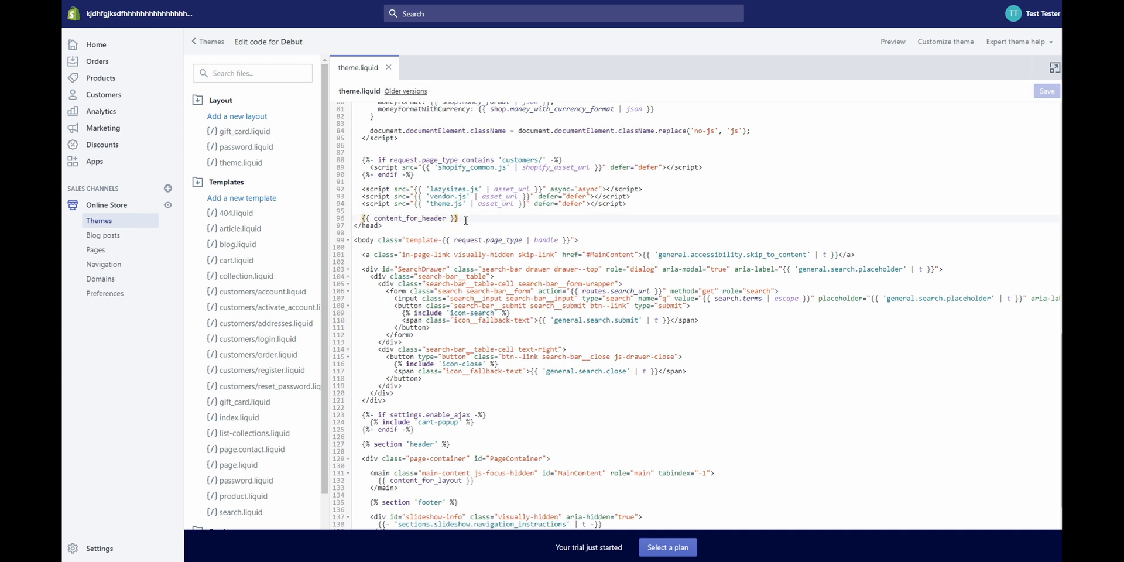
{"action": "left_click_drag", "start_coordinate": [361, 217], "coordinate": [386, 235]}
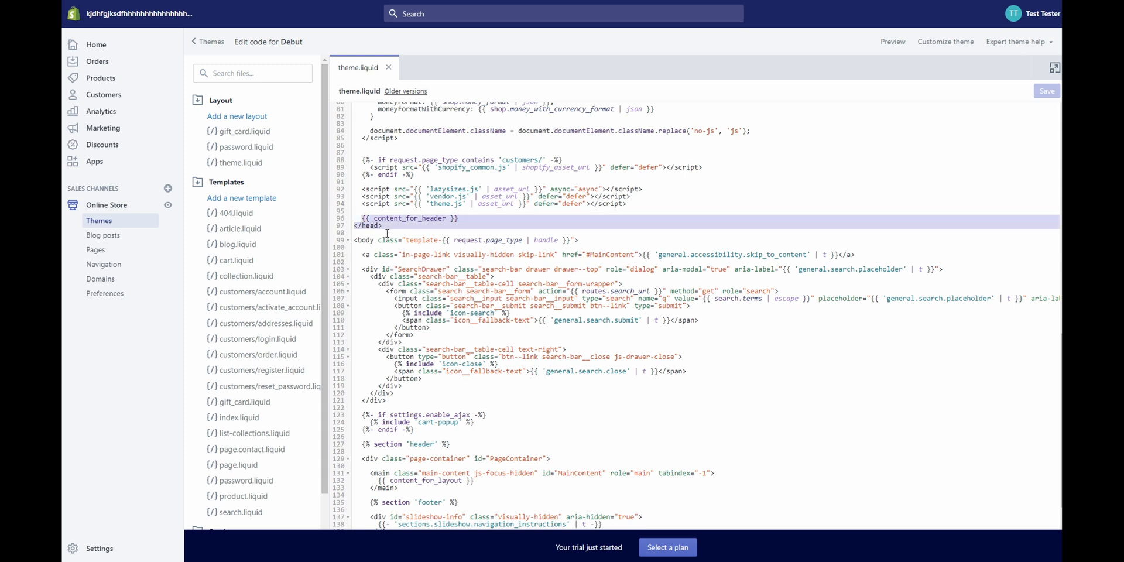
{"action": "left_click", "coordinate": [466, 219]}
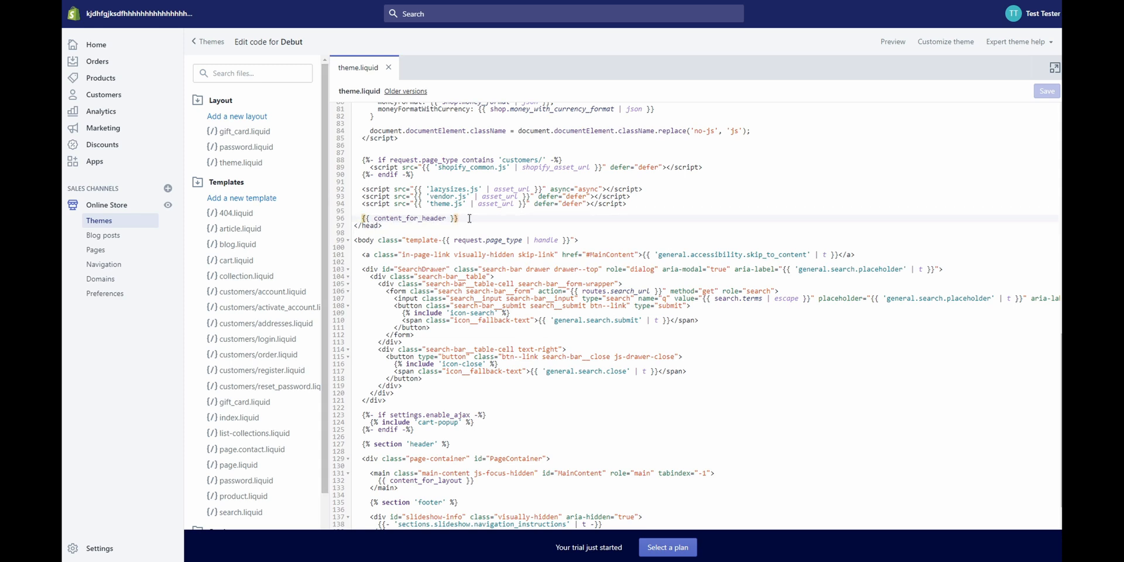
{"action": "key", "text": "Return"}
{"action": "key", "text": "Return"}
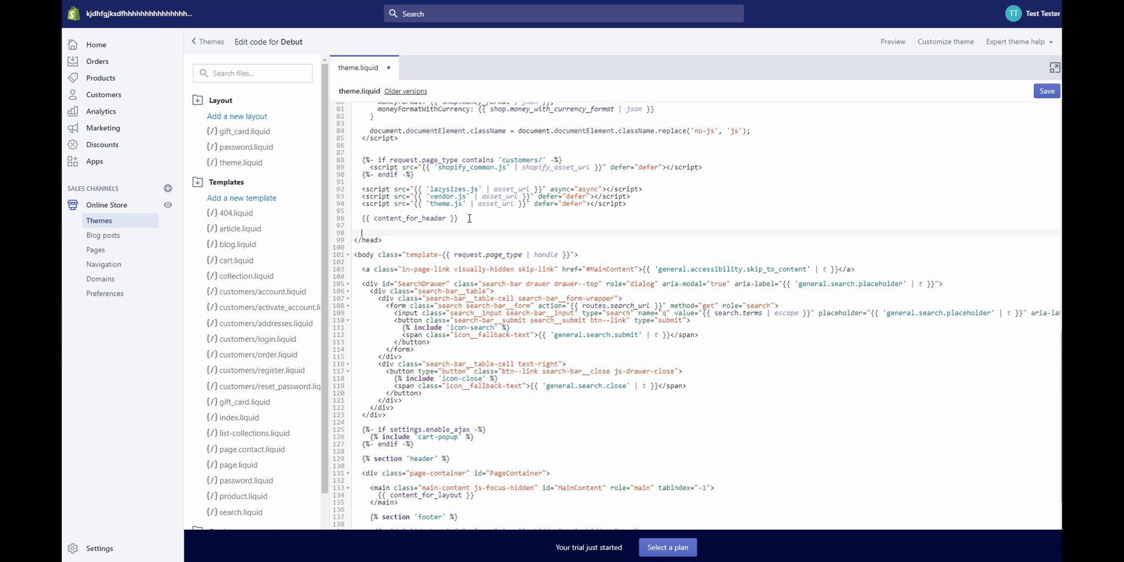
{"action": "key", "text": "ctrl+v"}
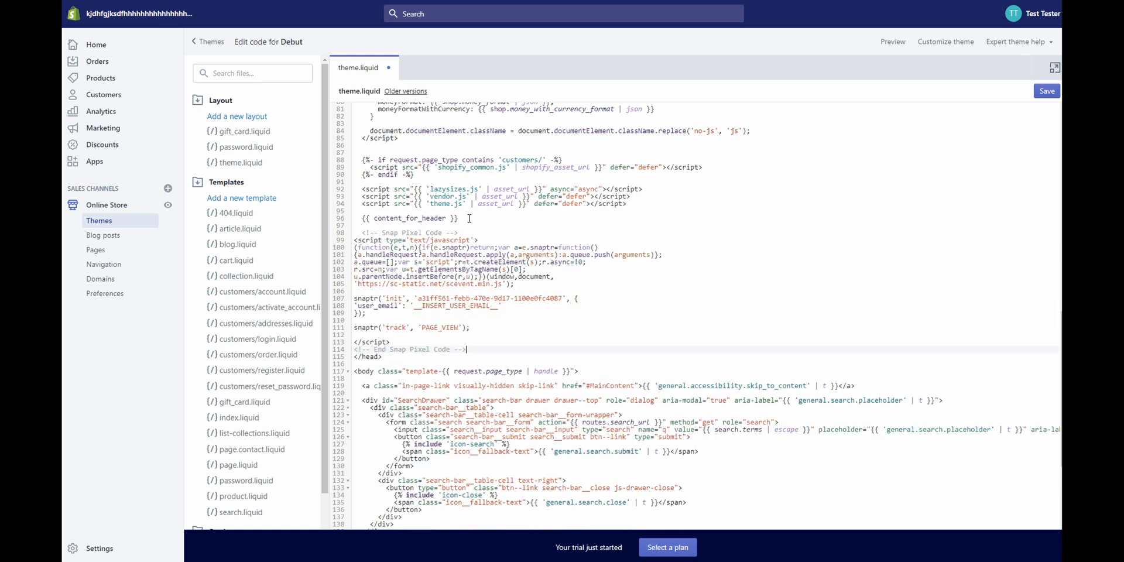
Save theme.liquid, and switch back to Snapchat Ads Manager to finish the Snap Pixel setup
{"action": "left_click", "coordinate": [1048, 93]}
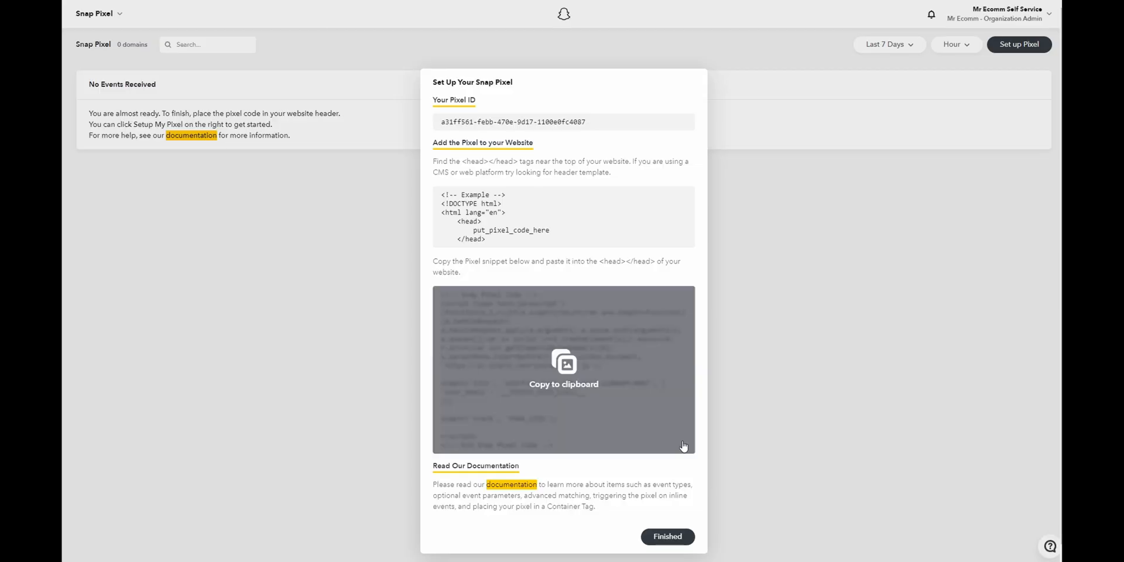
{"action": "left_click", "coordinate": [665, 534]}
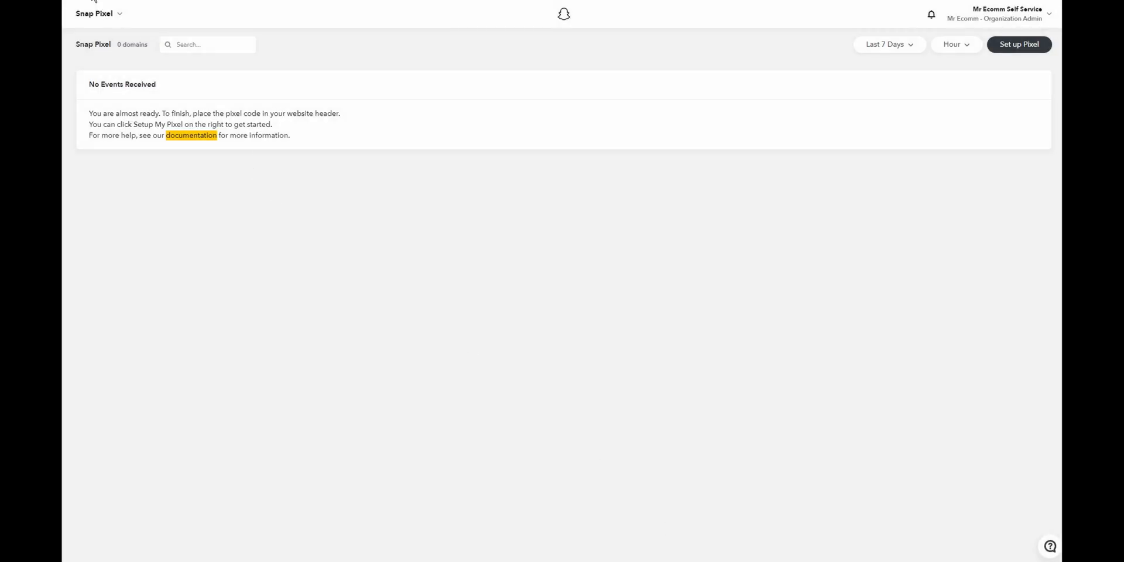